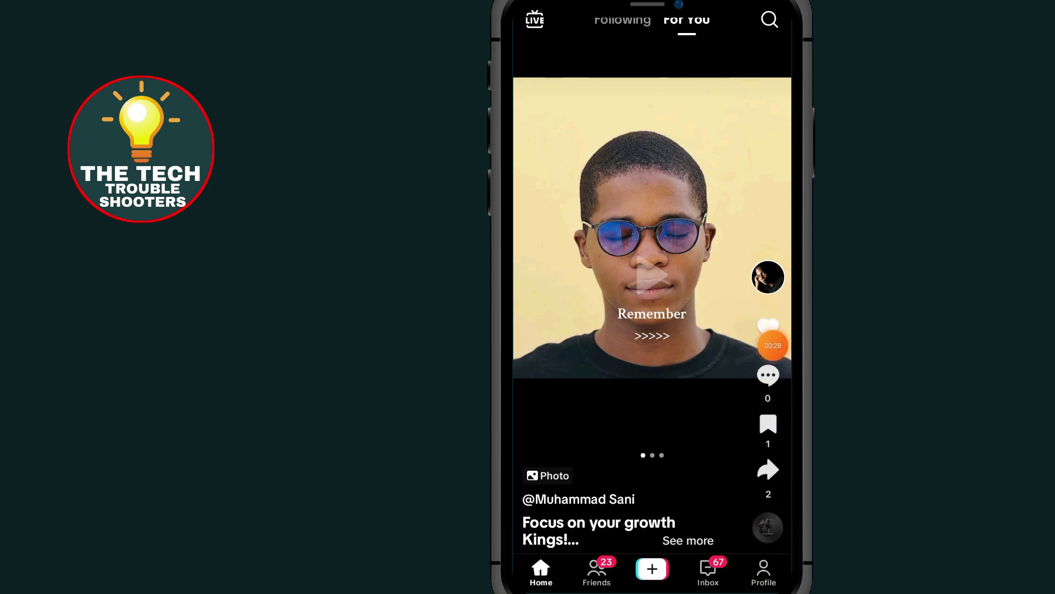
Go to the profile page and open its menu listing Creator tools, My QR code and Settings.
left_click(764, 569)
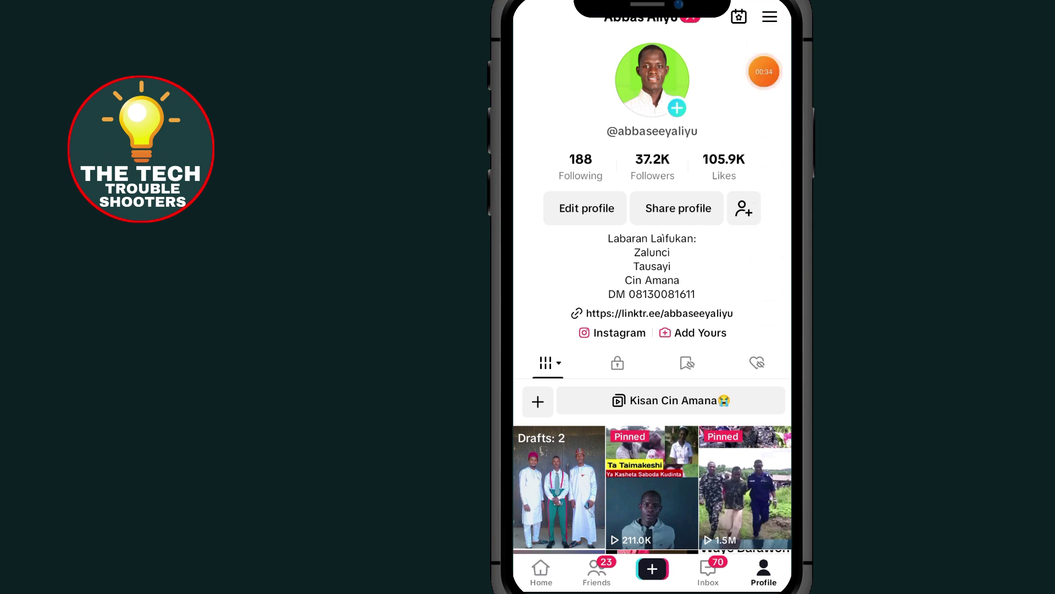
left_click(769, 16)
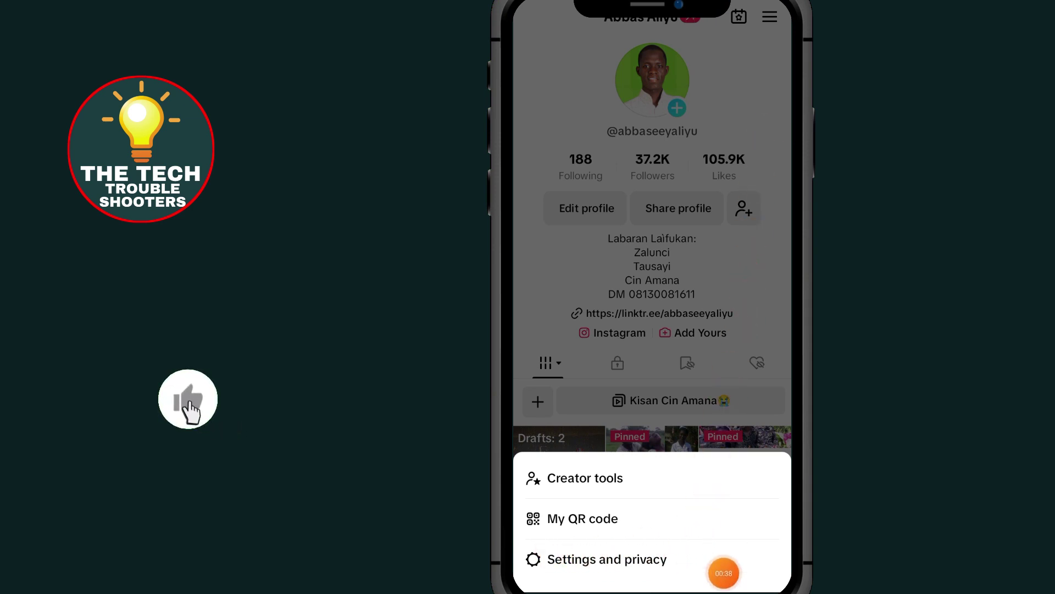
Open Settings and privacy, look at the Account settings, then return to the settings list.
left_click(607, 560)
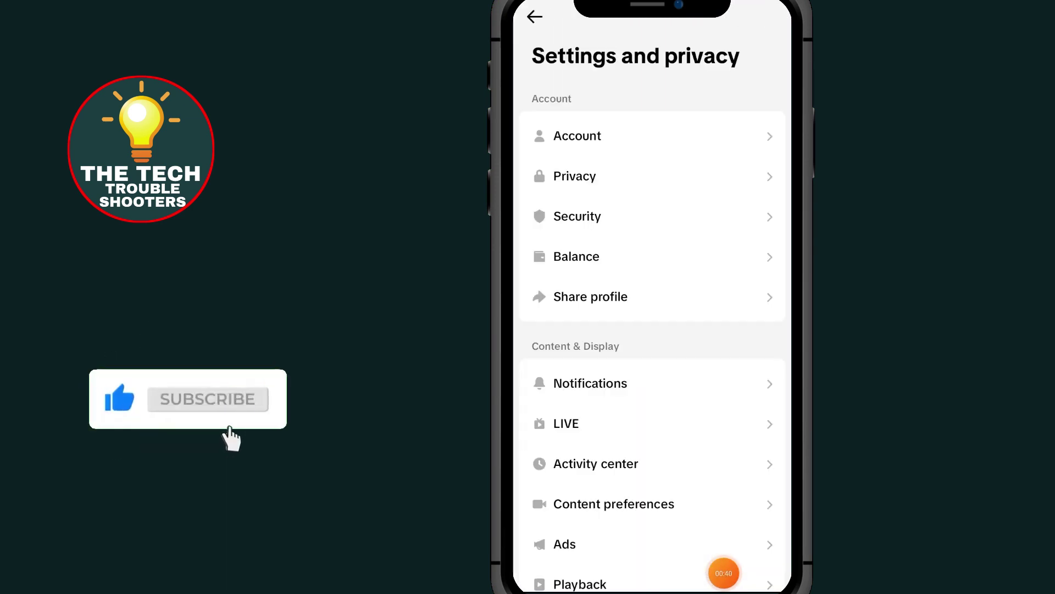
scroll(651, 313, "down", 3)
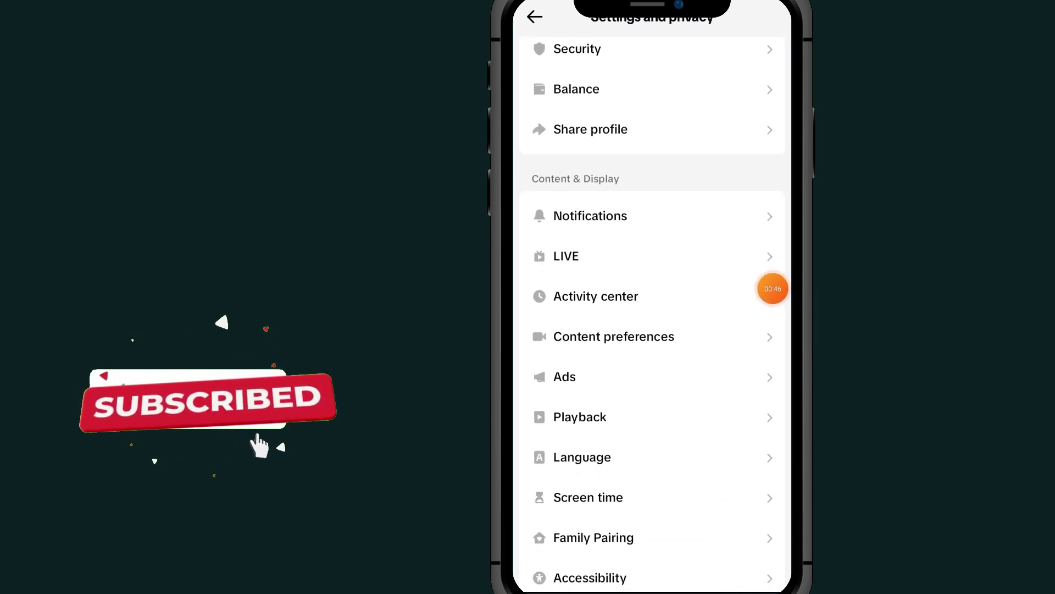
scroll(651, 314, "down", 2)
scroll(651, 313, "down", 1)
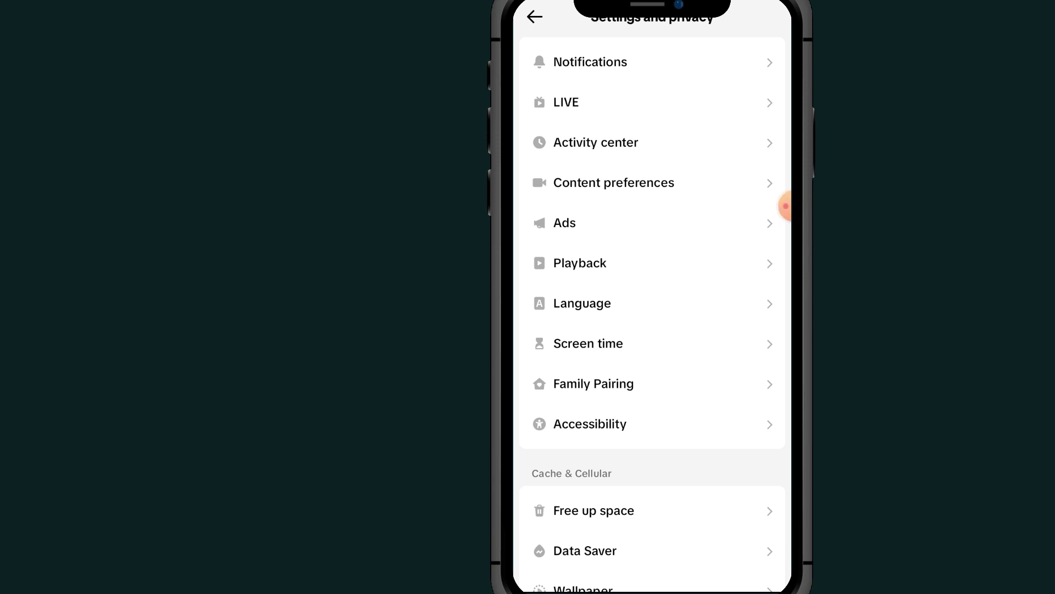
scroll(786, 207, "down", 3)
scroll(786, 206, "down", 3)
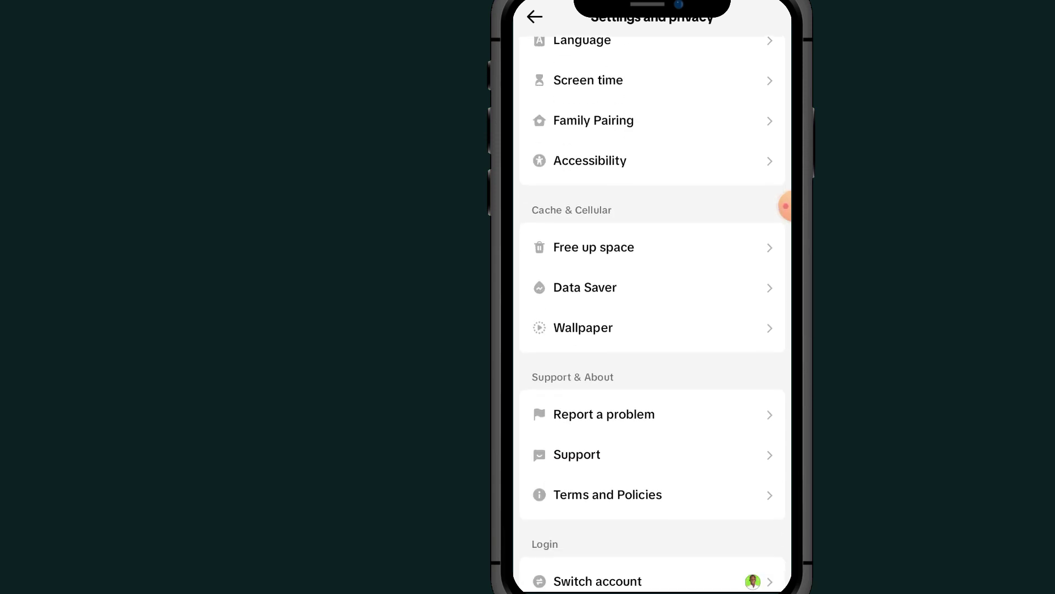
scroll(786, 206, "down", 2)
scroll(786, 207, "down", 1)
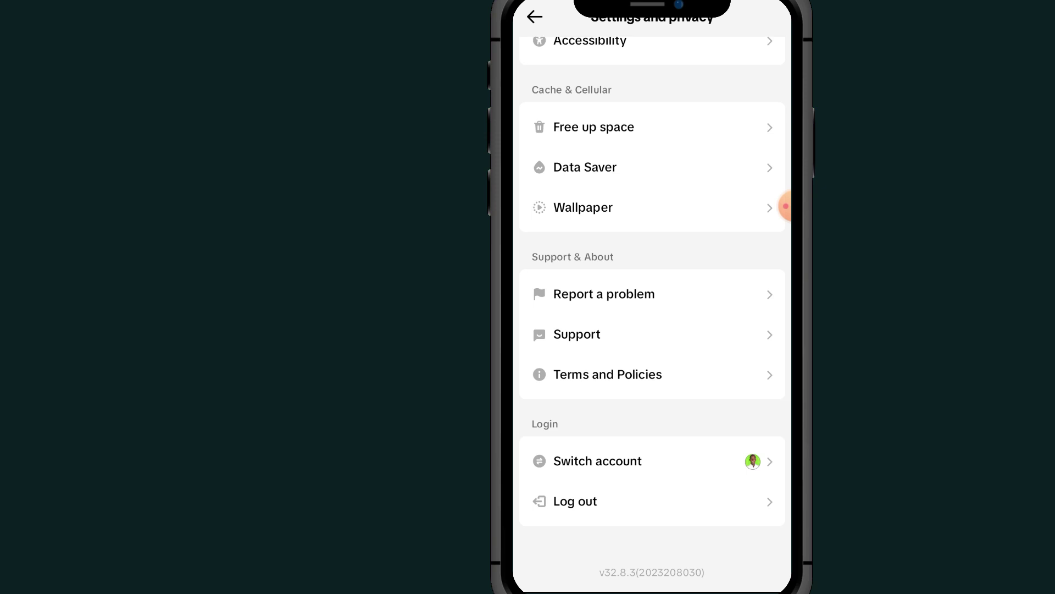
scroll(786, 207, "up", 3)
scroll(786, 207, "up", 2)
scroll(786, 207, "up", 2)
scroll(786, 206, "up", 1)
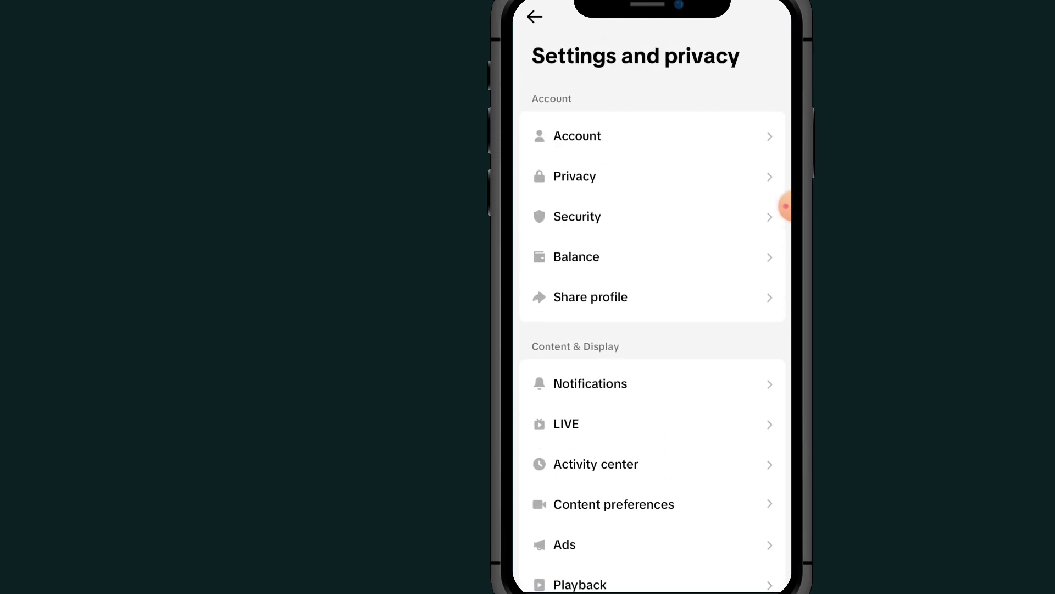
left_click(577, 136)
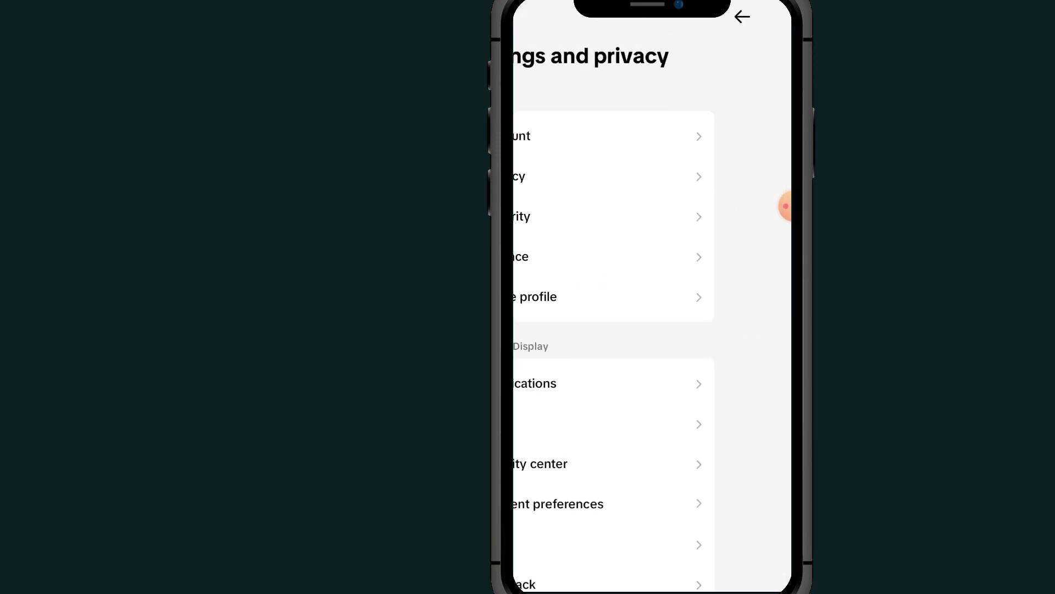
key("Escape")
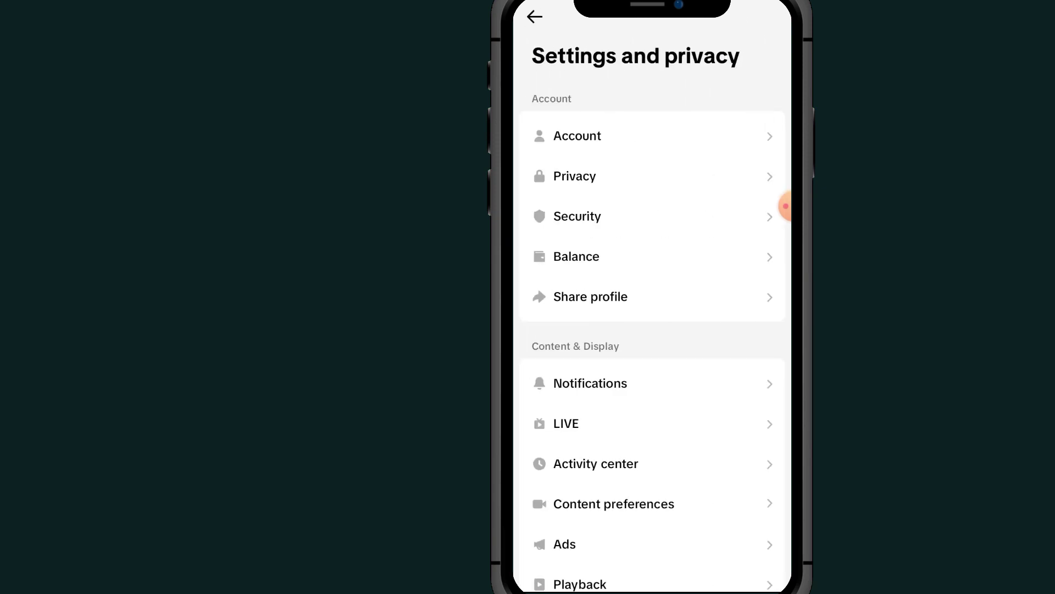
scroll(786, 207, "down", 1)
scroll(786, 206, "down", 3)
scroll(786, 206, "down", 1)
scroll(786, 206, "down", 1)
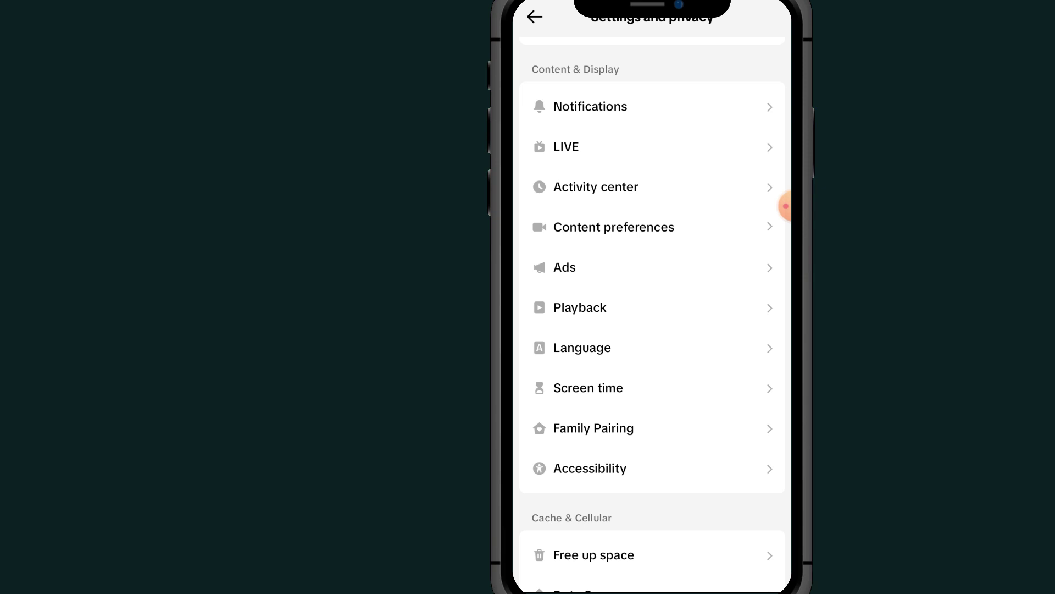
scroll(786, 206, "down", 3)
scroll(786, 206, "down", 3)
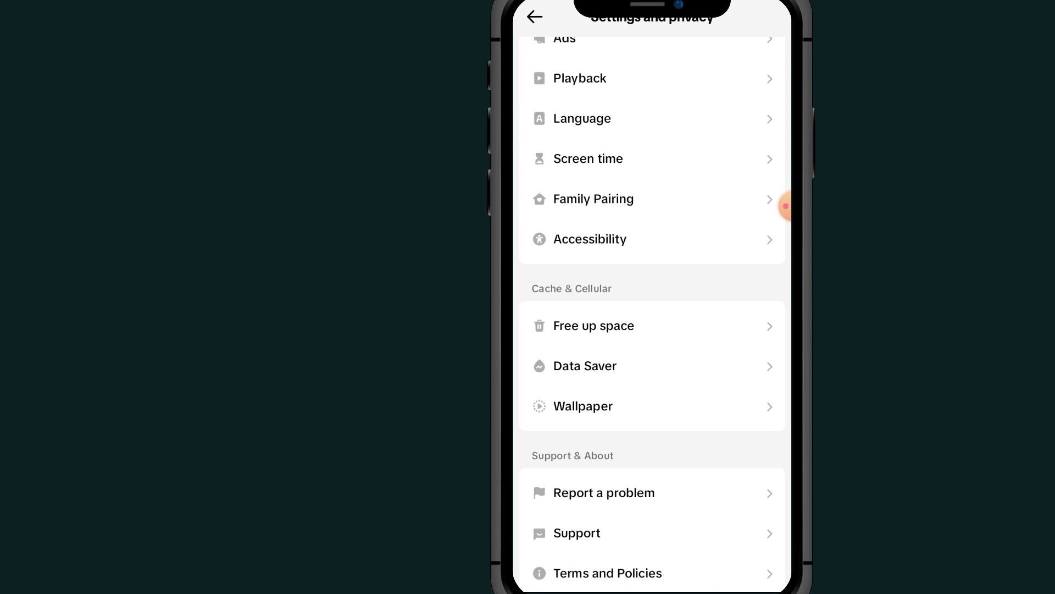
scroll(786, 206, "down", 3)
scroll(786, 206, "down", 3)
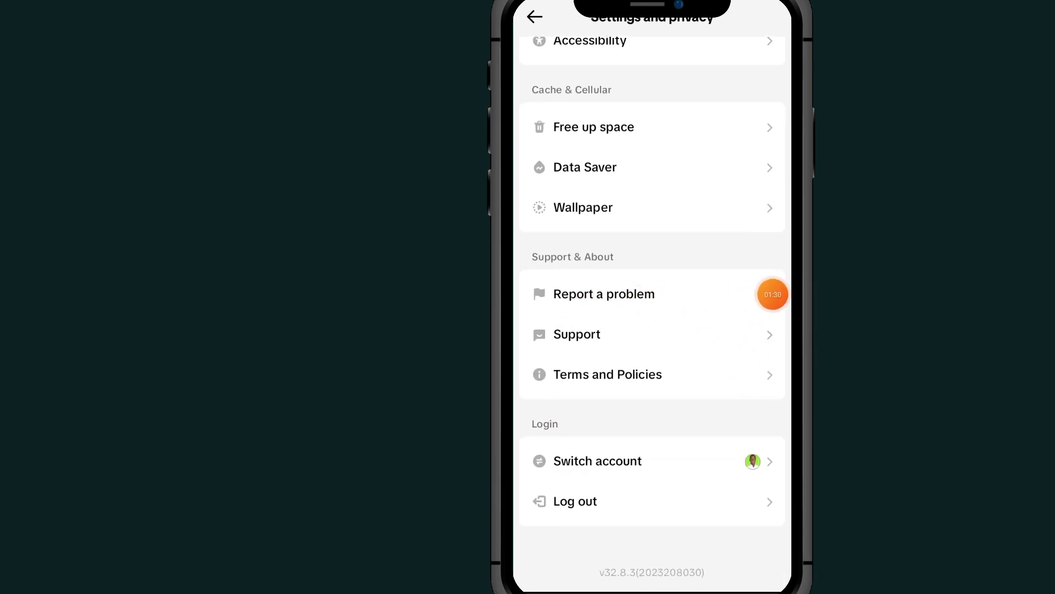
Open the Report a problem help page from the Support & About section.
left_click(773, 294)
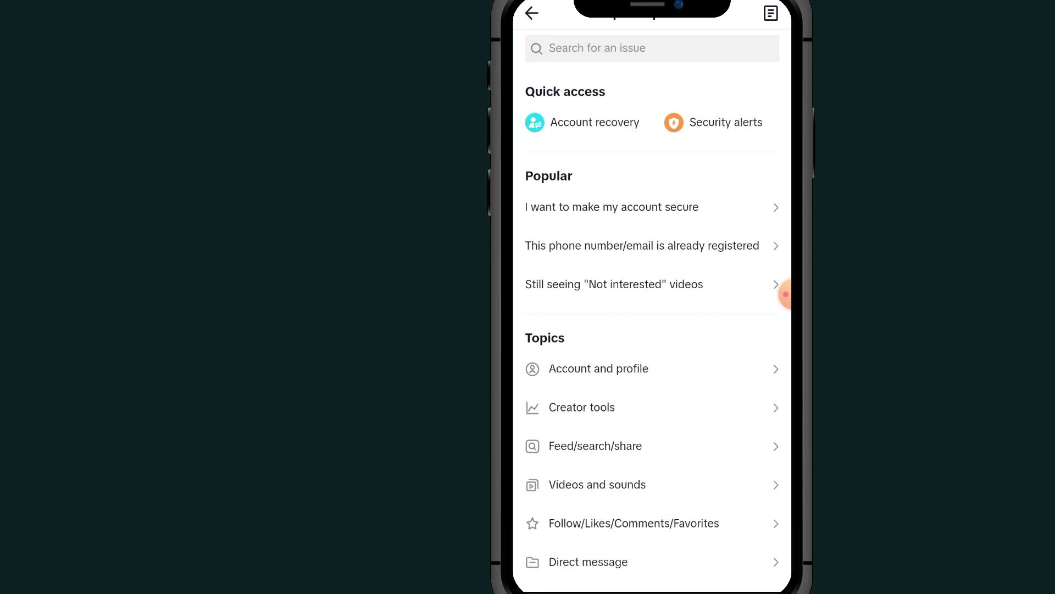
scroll(785, 295, "down", 1)
scroll(785, 295, "down", 5)
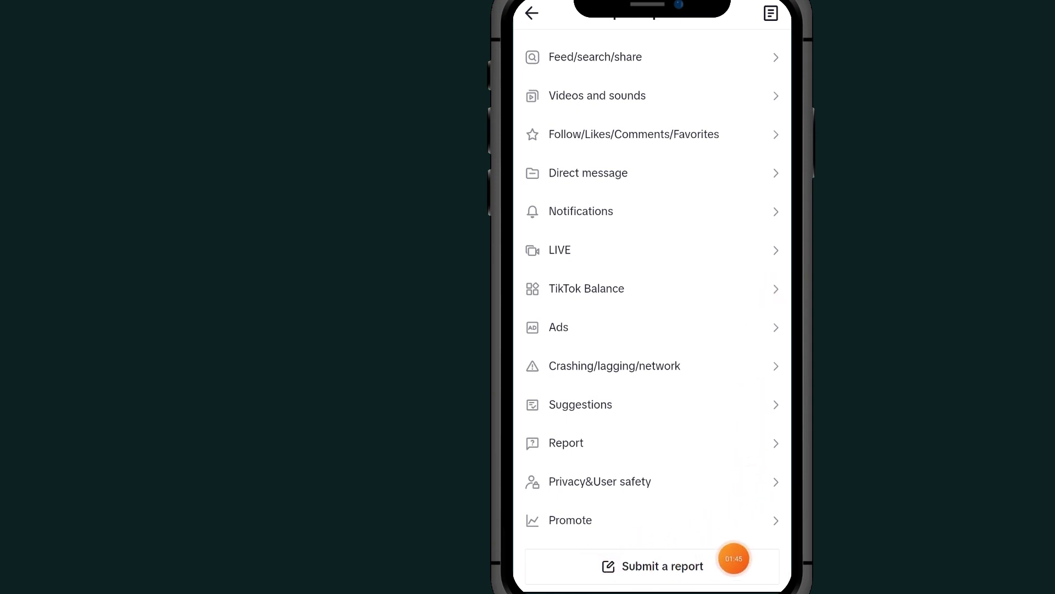
Choose Submit a report to bring up the empty Tell us your feedback form.
left_click(652, 566)
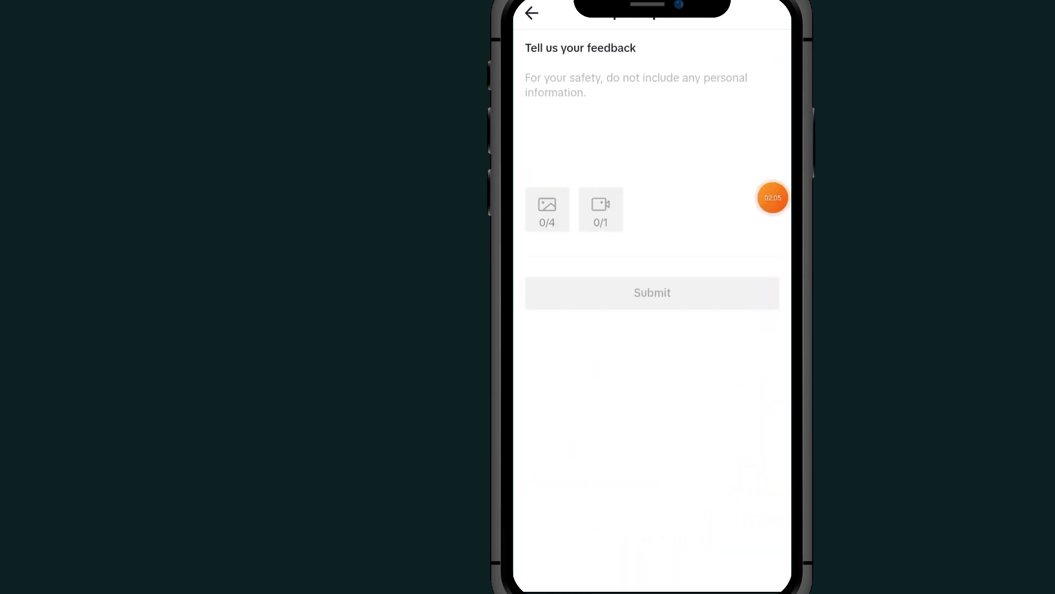